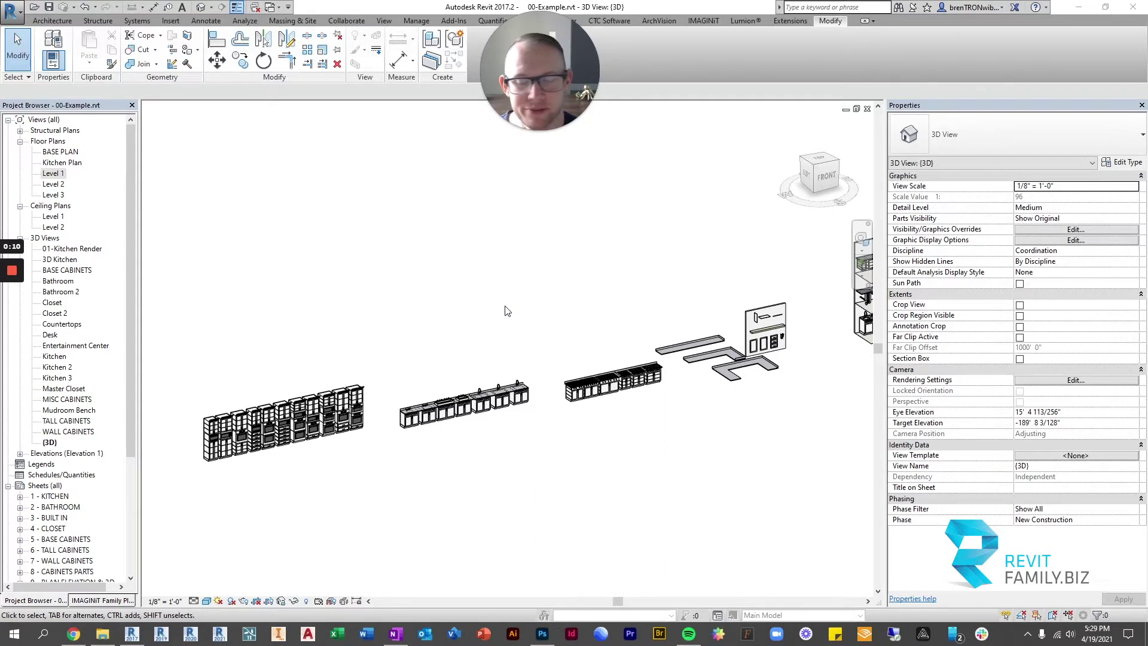
# Step: Examine the row of double-door bathroom and kitchen sink base cabinets beneath their countertops in the 3D view
pyautogui.scroll(3, 493, 354)
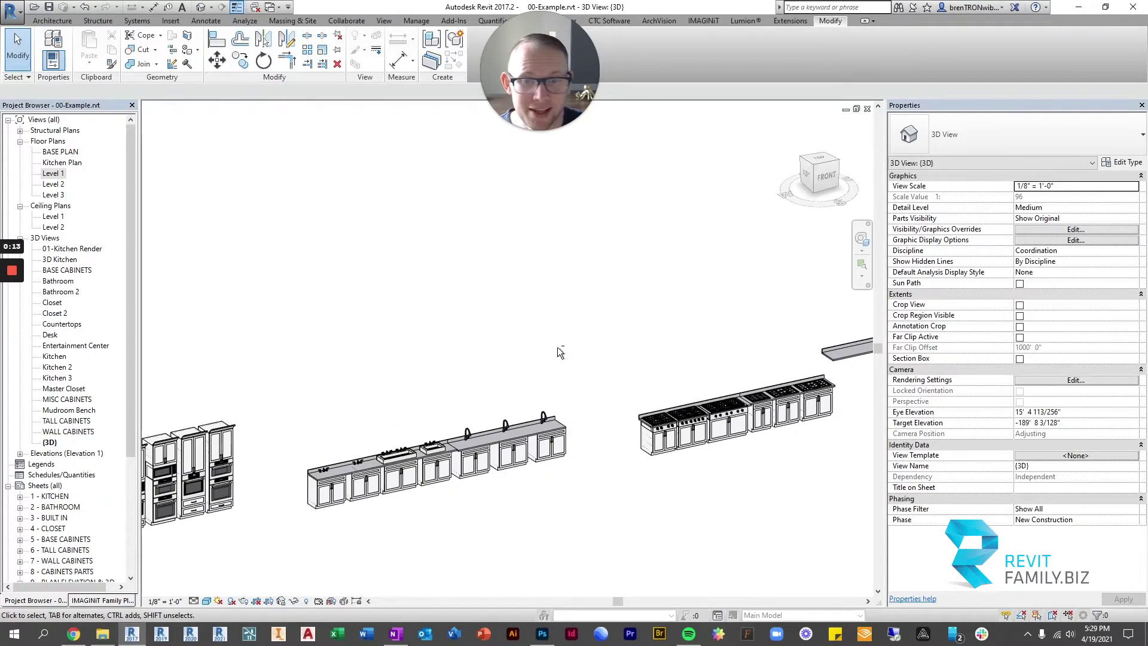
pyautogui.click(526, 423)
pyautogui.keyDown('shift'); pyautogui.moveTo(622, 404); pyautogui.dragTo(587, 463, button='middle'); pyautogui.keyUp('shift')
pyautogui.click(587, 462)
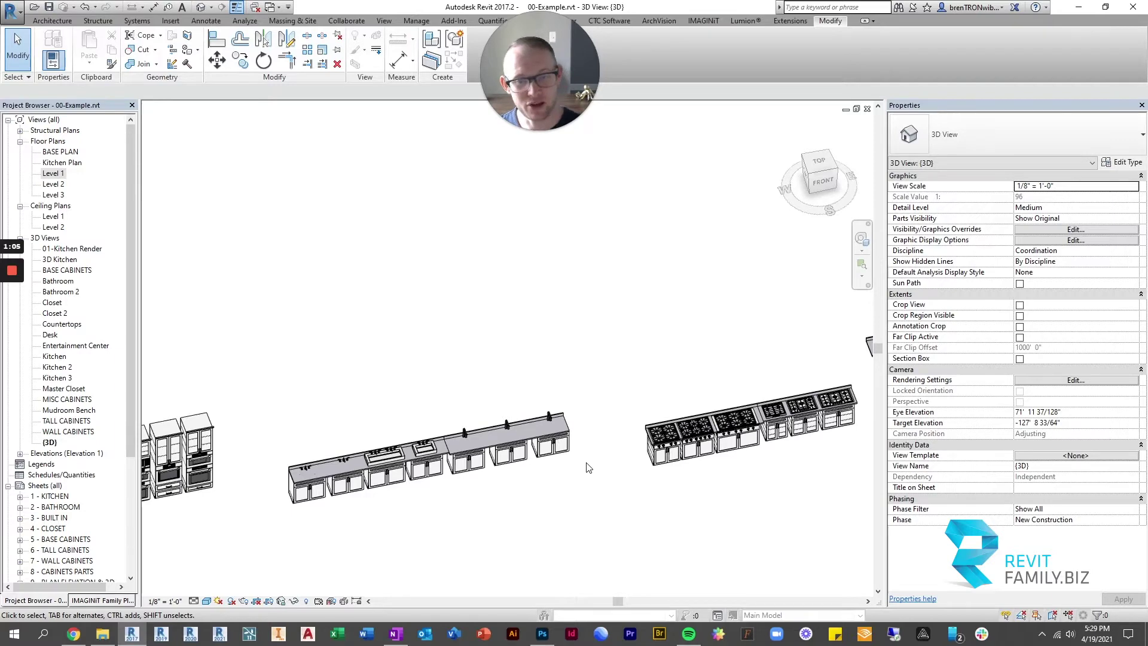
pyautogui.keyDown('shift'); pyautogui.moveTo(538, 491); pyautogui.dragTo(514, 436, button='middle'); pyautogui.keyUp('shift')
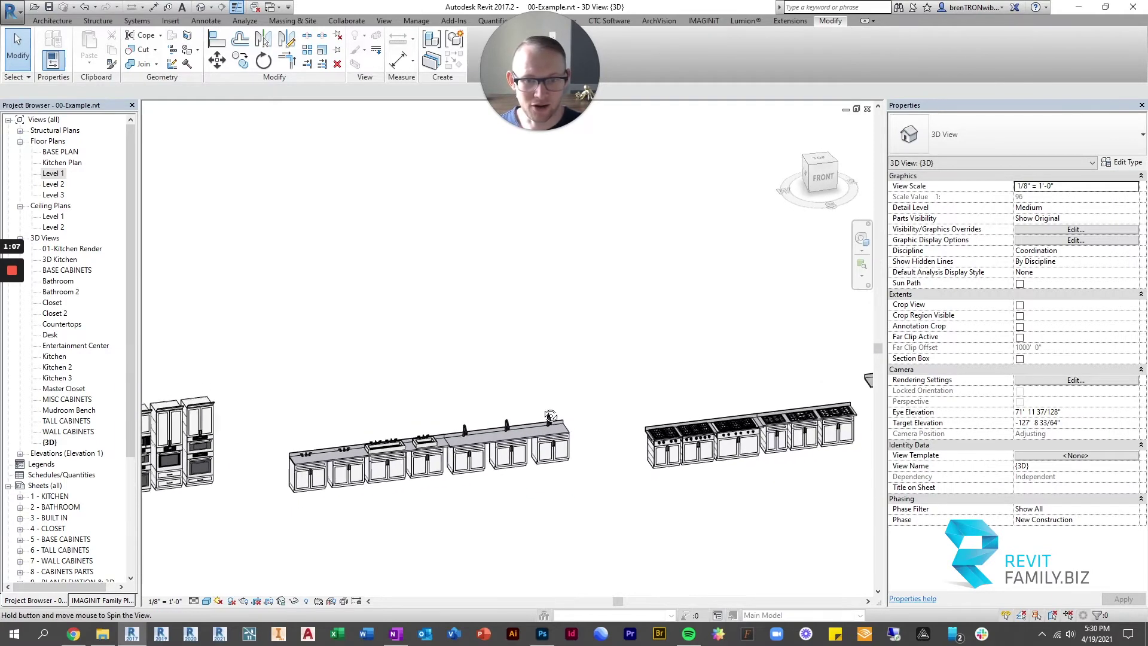
pyautogui.scroll(4, 323, 472)
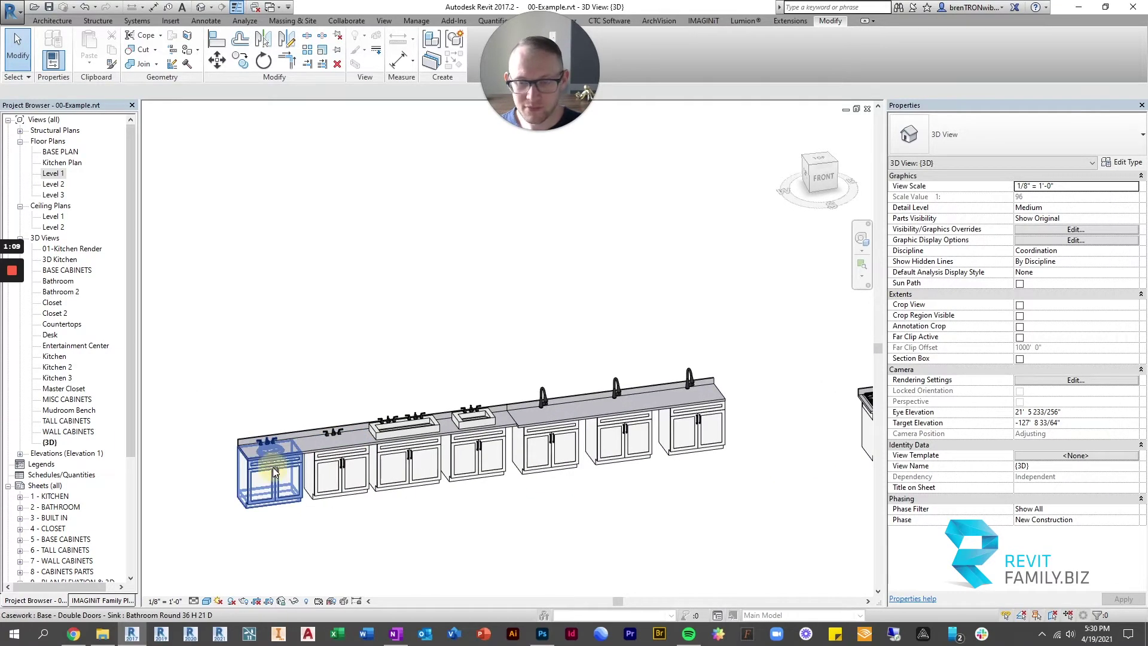
pyautogui.click(273, 468)
pyautogui.click(397, 520)
pyautogui.moveTo(397, 520)
pyautogui.keyDown('shift'); pyautogui.mouseDown(button='middle')
pyautogui.moveTo(368, 530)
pyautogui.moveTo(384, 516)
pyautogui.mouseUp(button='middle'); pyautogui.keyUp('shift')
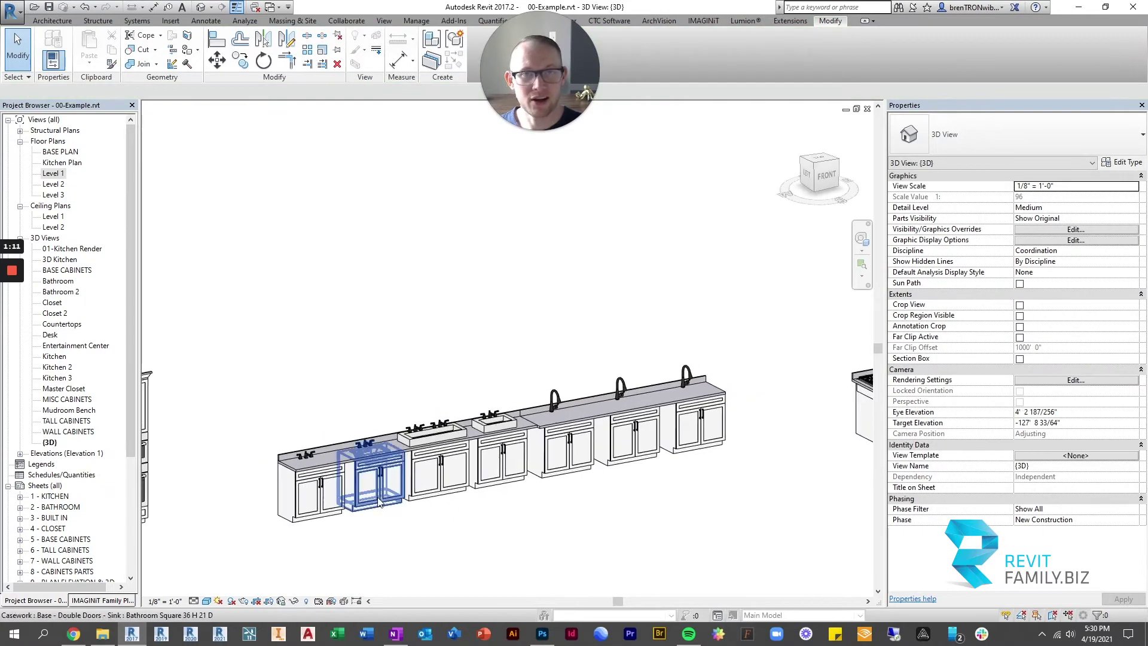
pyautogui.moveTo(653, 508); pyautogui.dragTo(595, 476, button='middle')
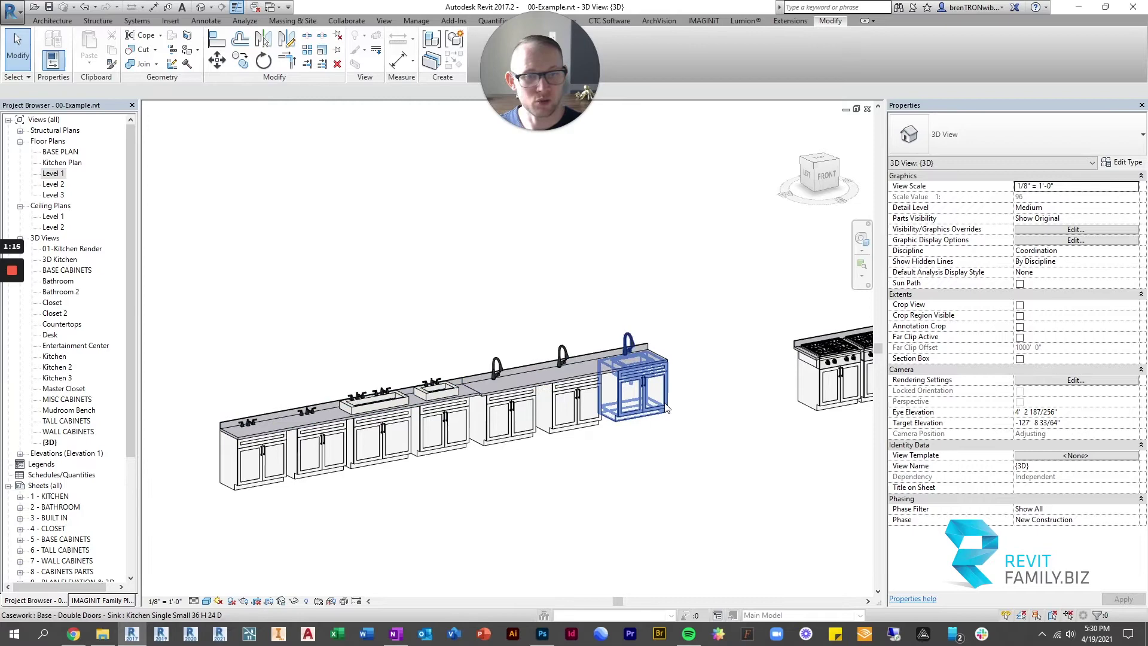
pyautogui.scroll(3, 549, 399)
pyautogui.moveTo(382, 427); pyautogui.dragTo(514, 403, button='middle')
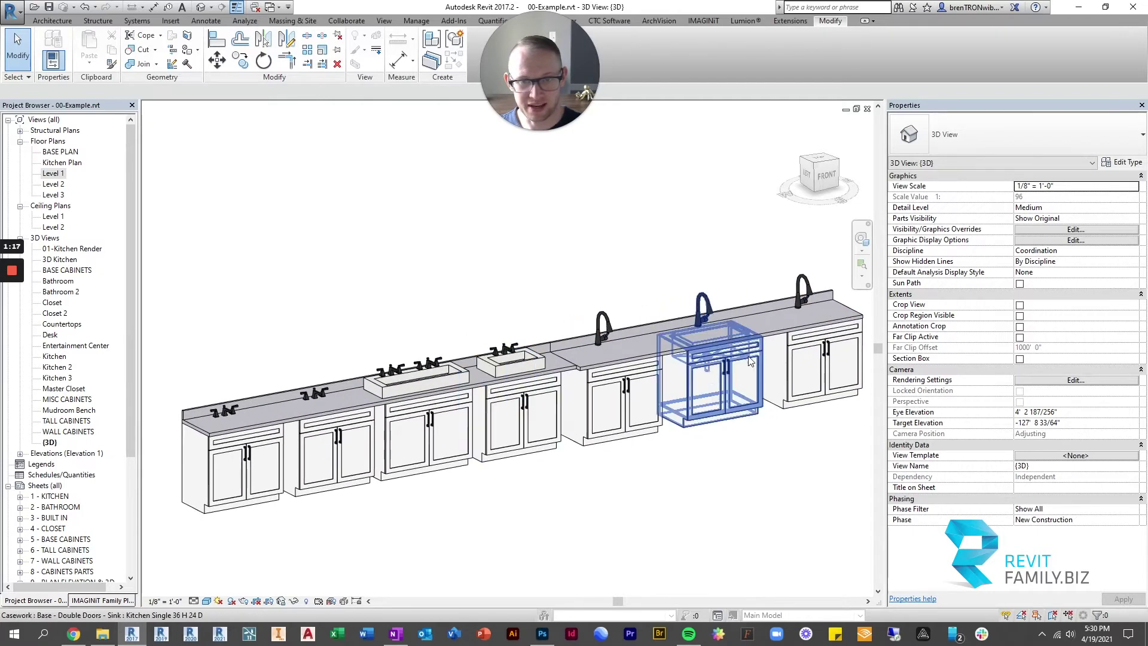
# Step: Examine the cooktop base cabinets and how the countertop meets the burners and cabinet tops
pyautogui.scroll(-3, 621, 362)
pyautogui.moveTo(687, 403); pyautogui.dragTo(495, 438, button='middle')
pyautogui.scroll(3, 494, 438)
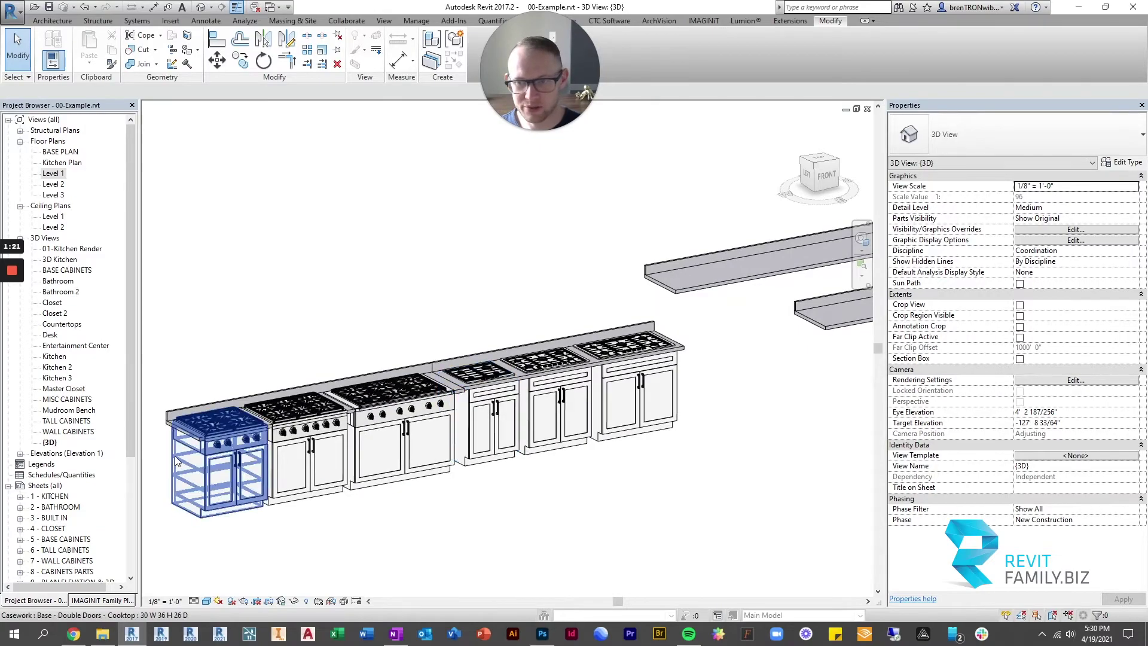
pyautogui.scroll(5, 176, 460)
pyautogui.moveTo(480, 539); pyautogui.dragTo(508, 450, button='middle')
pyautogui.scroll(-2, 361, 367)
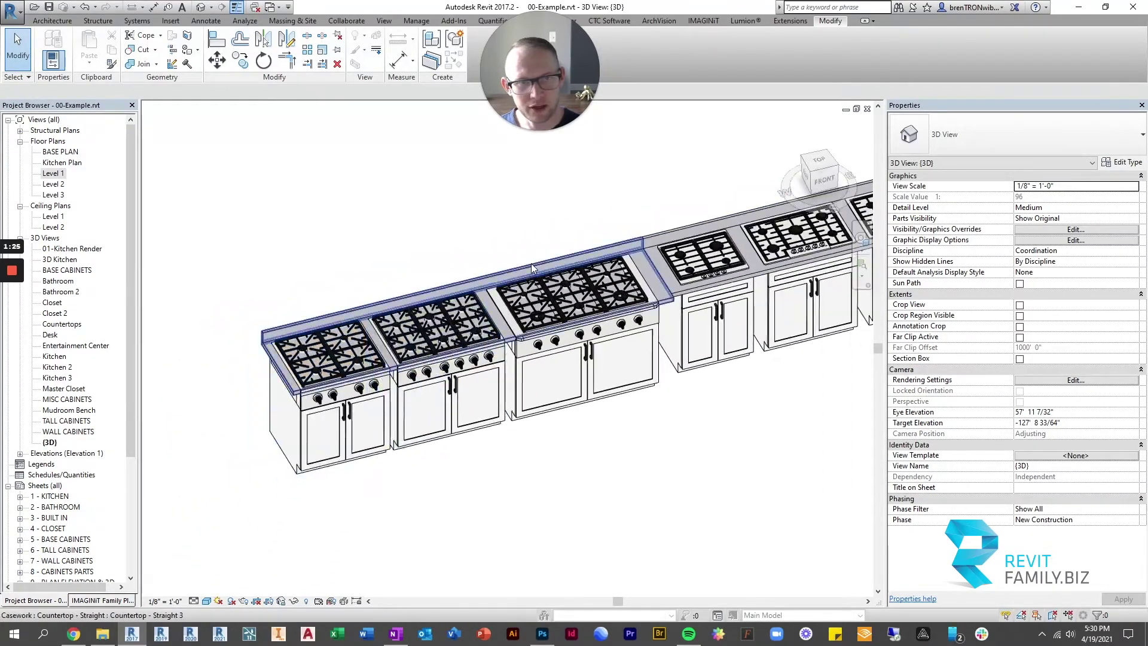
pyautogui.scroll(4, 538, 299)
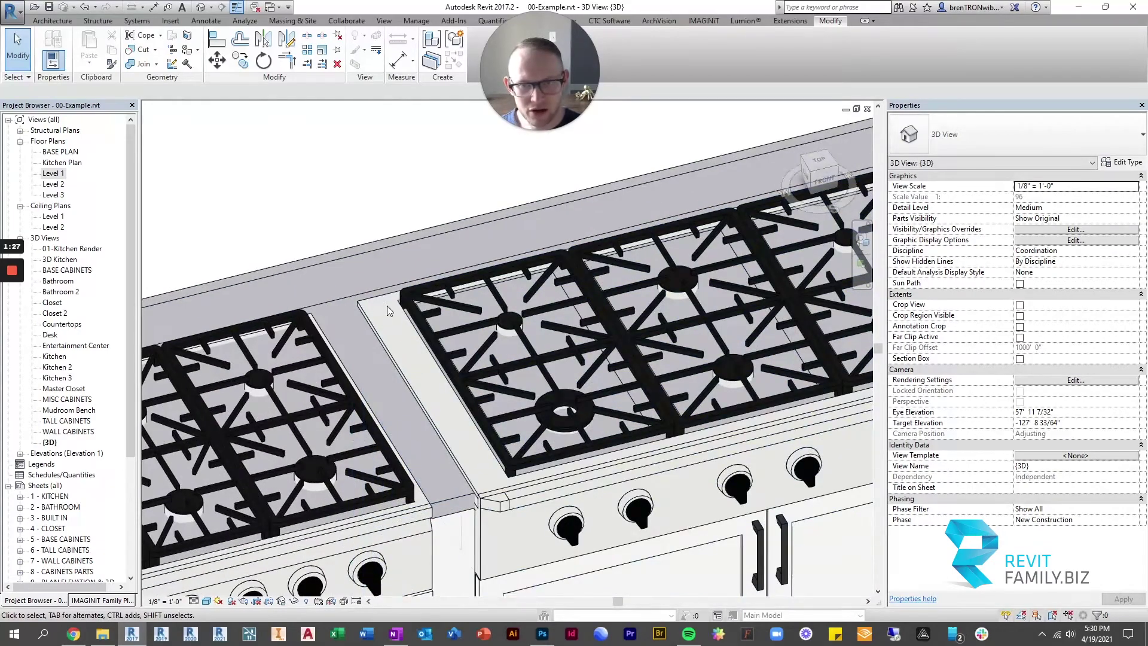
pyautogui.scroll(-2, 588, 282)
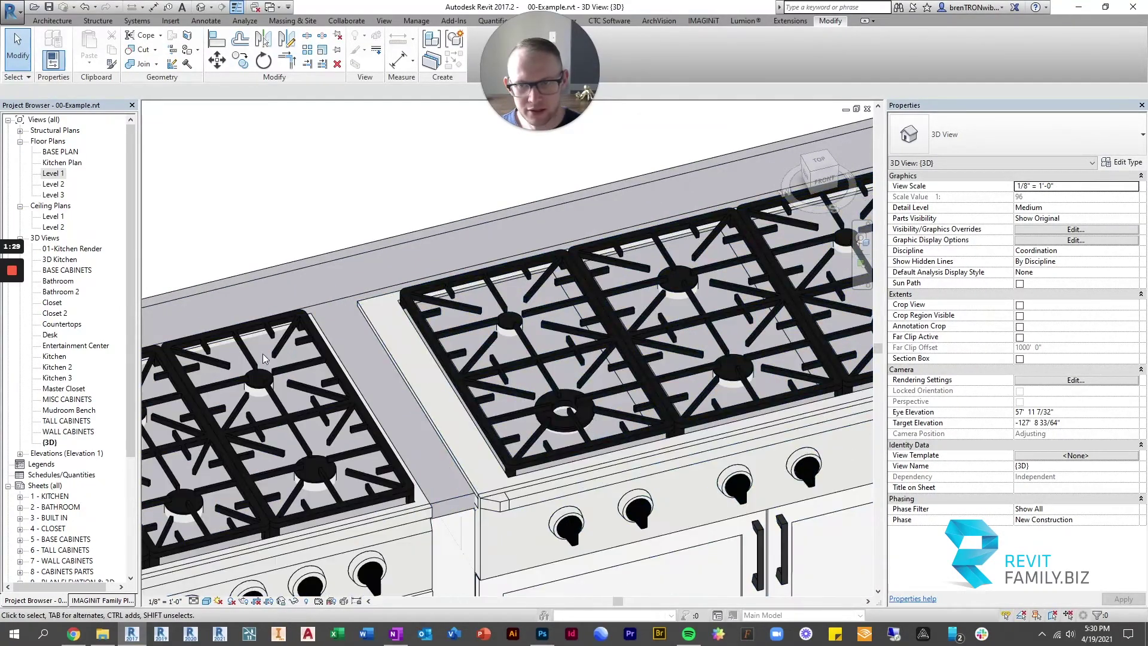
pyautogui.scroll(-1, 263, 353)
pyautogui.scroll(1, 475, 338)
pyautogui.scroll(2, 335, 344)
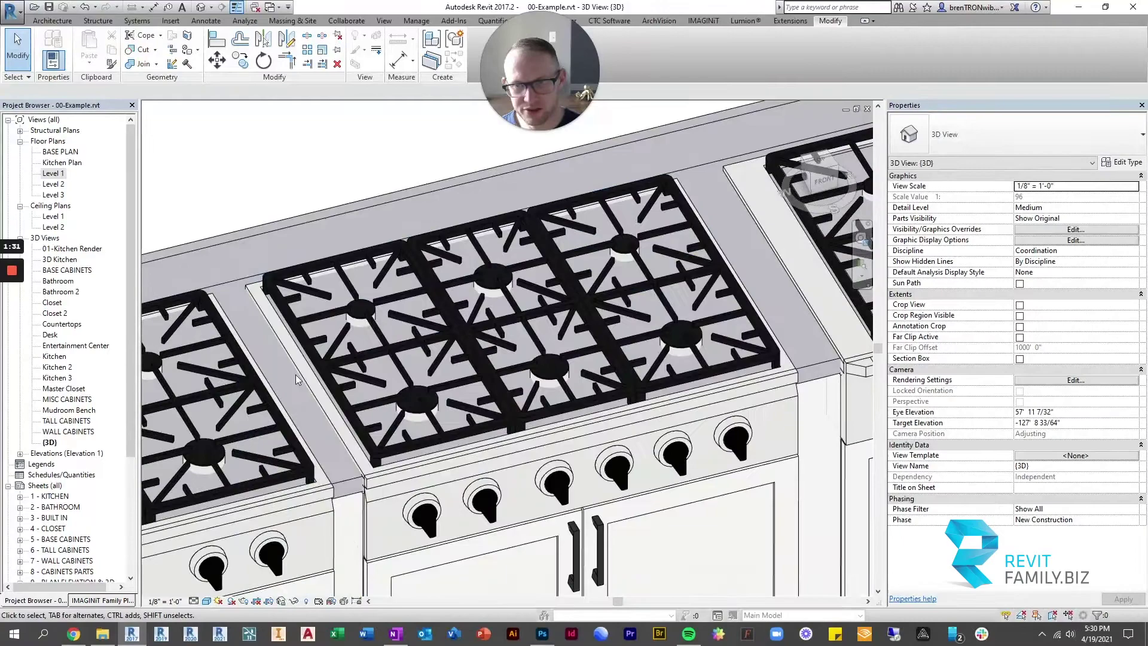
pyautogui.scroll(-2, 478, 445)
pyautogui.scroll(-1, 335, 467)
pyautogui.moveTo(257, 481); pyautogui.dragTo(622, 424, button='middle')
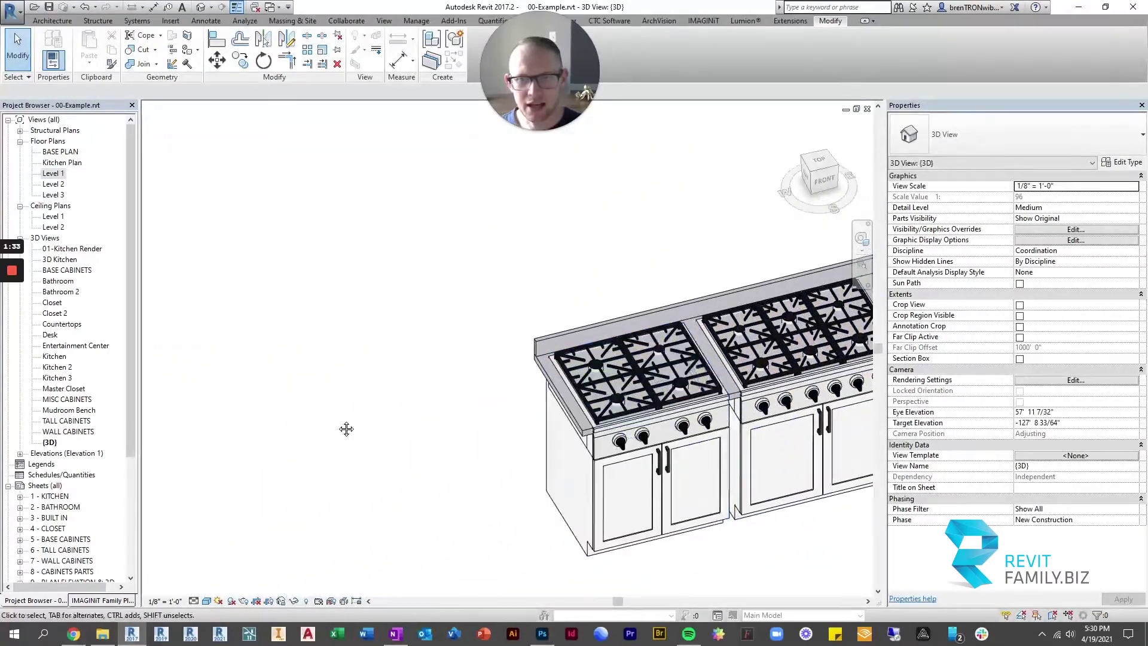
# Step: Examine the countertops over the kitchen double-sink cabinet and the round and square bathroom sink cabinets
pyautogui.moveTo(346, 428); pyautogui.dragTo(732, 383, button='middle')
pyautogui.scroll(-2, 440, 383)
pyautogui.scroll(1, 538, 358)
pyautogui.scroll(-1, 598, 353)
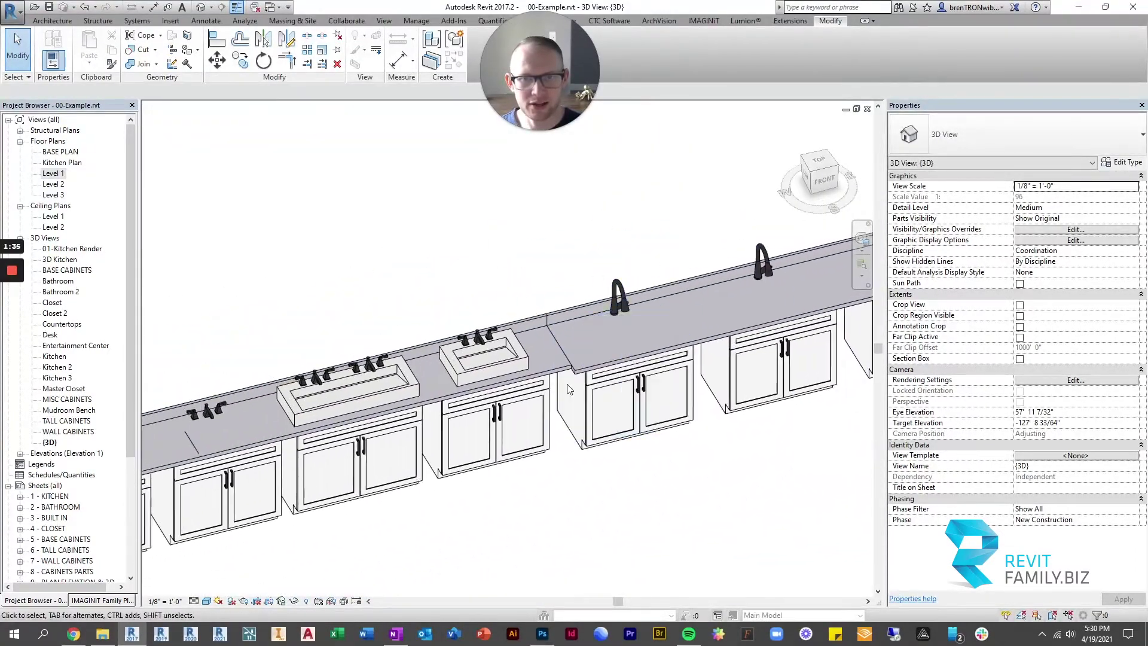
pyautogui.scroll(2, 652, 347)
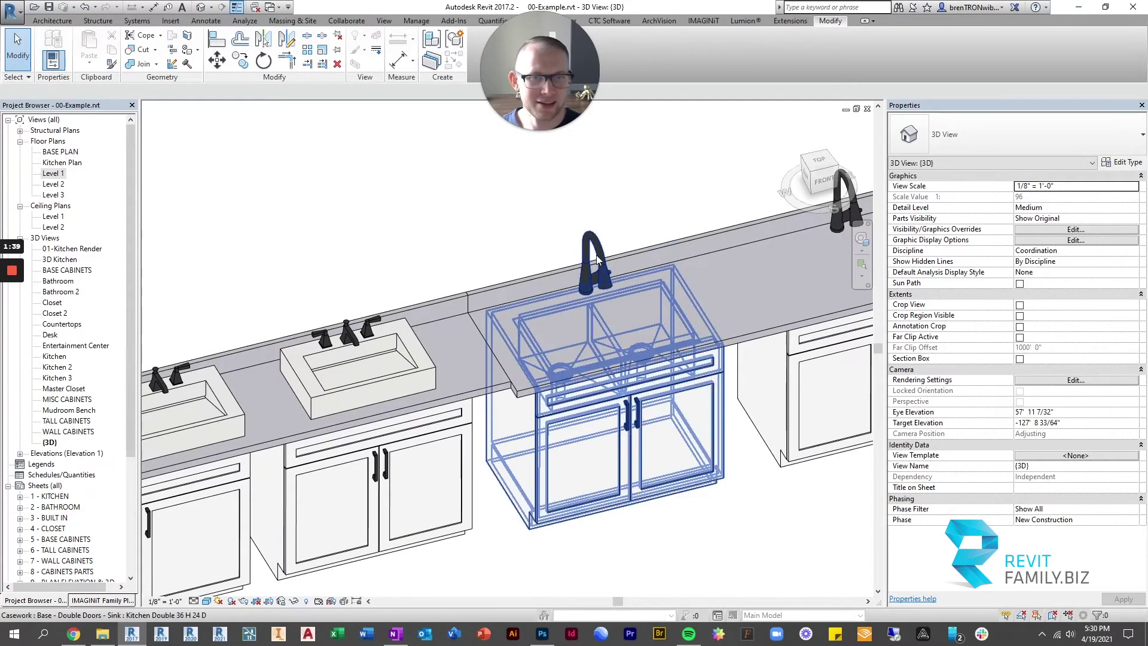
pyautogui.scroll(-4, 573, 328)
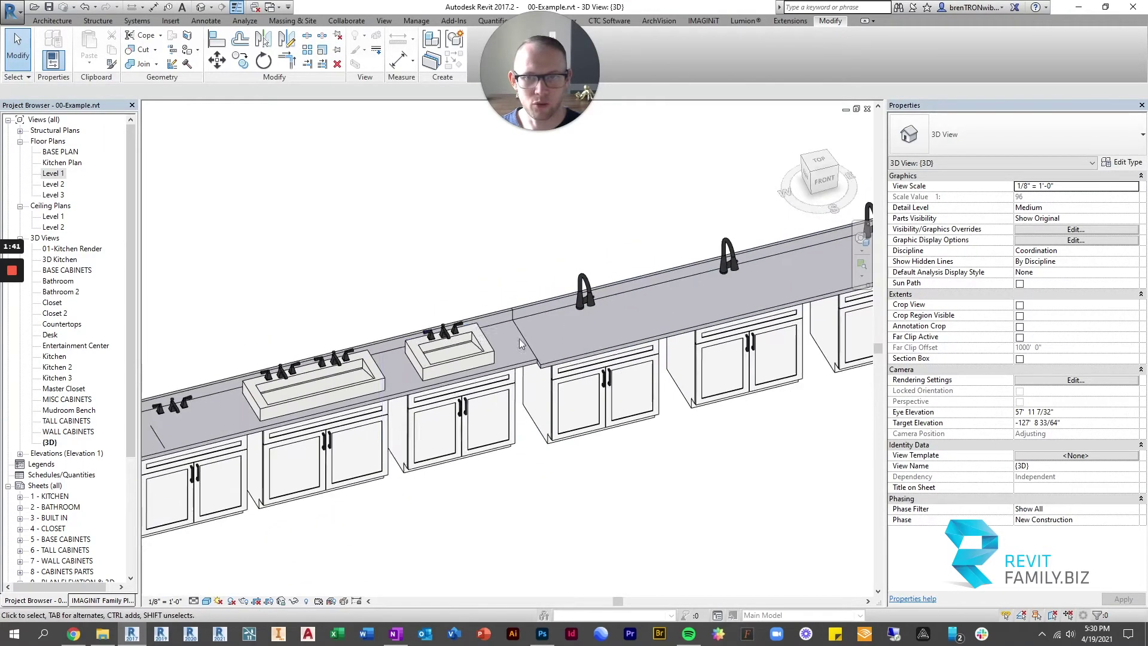
pyautogui.scroll(4, 235, 429)
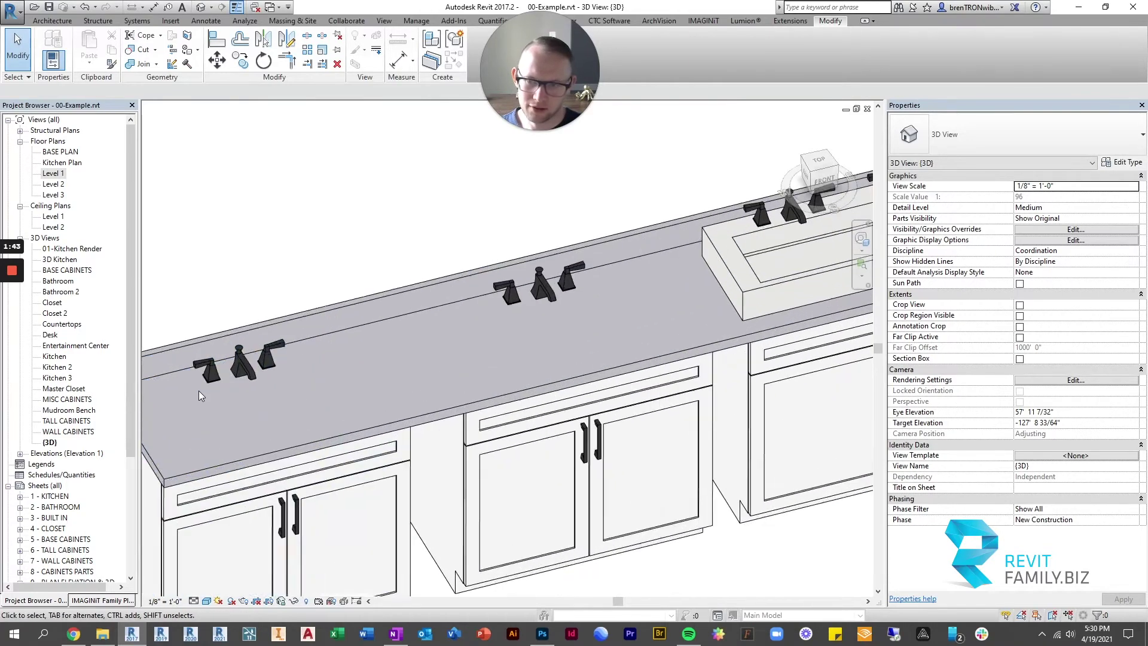
pyautogui.scroll(-2, 285, 382)
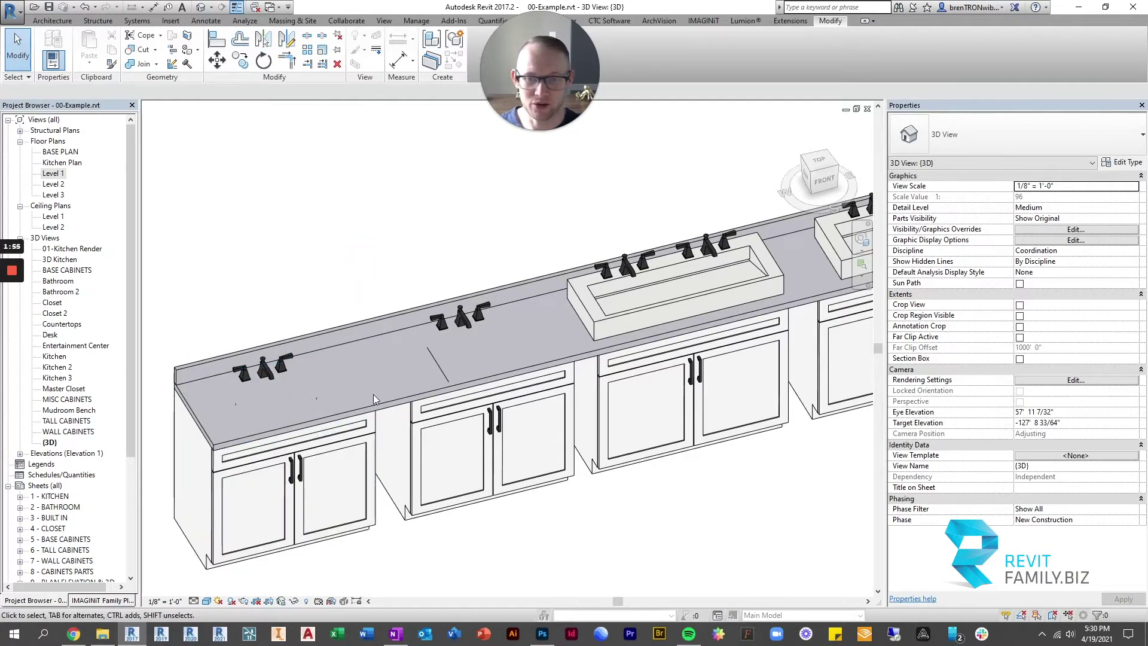
pyautogui.moveTo(364, 383); pyautogui.dragTo(436, 337, button='middle')
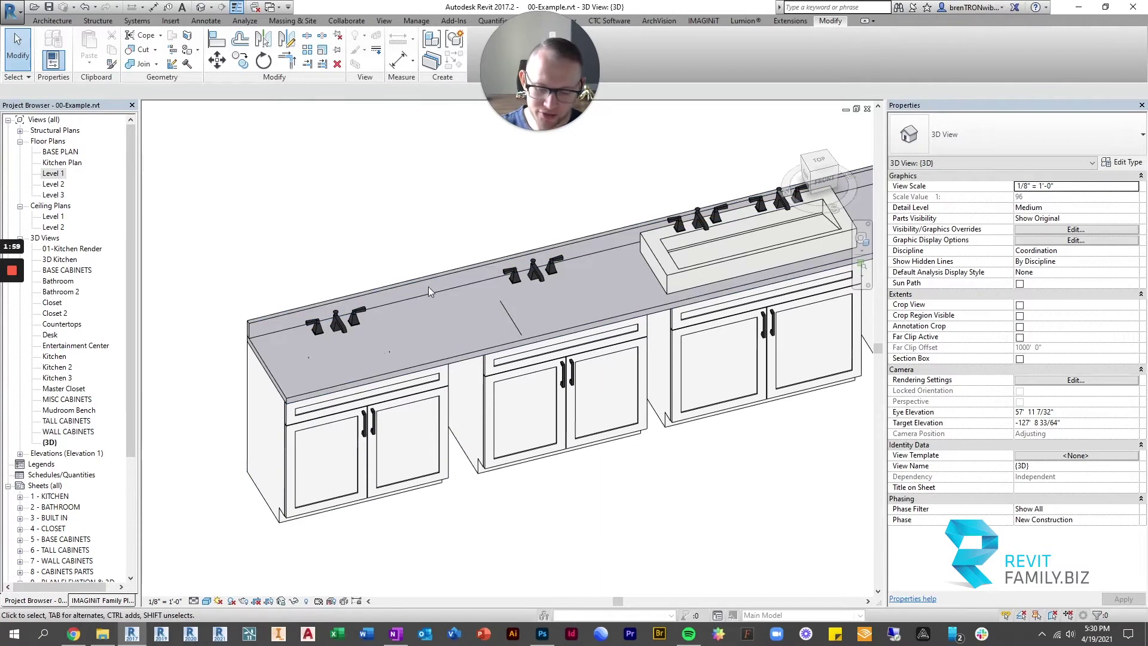
# Step: Use Cut Geometry to cut the bathroom countertop with the round-sink cabinet and the square-sink cabinet
pyautogui.press('c')
pyautogui.press('g')
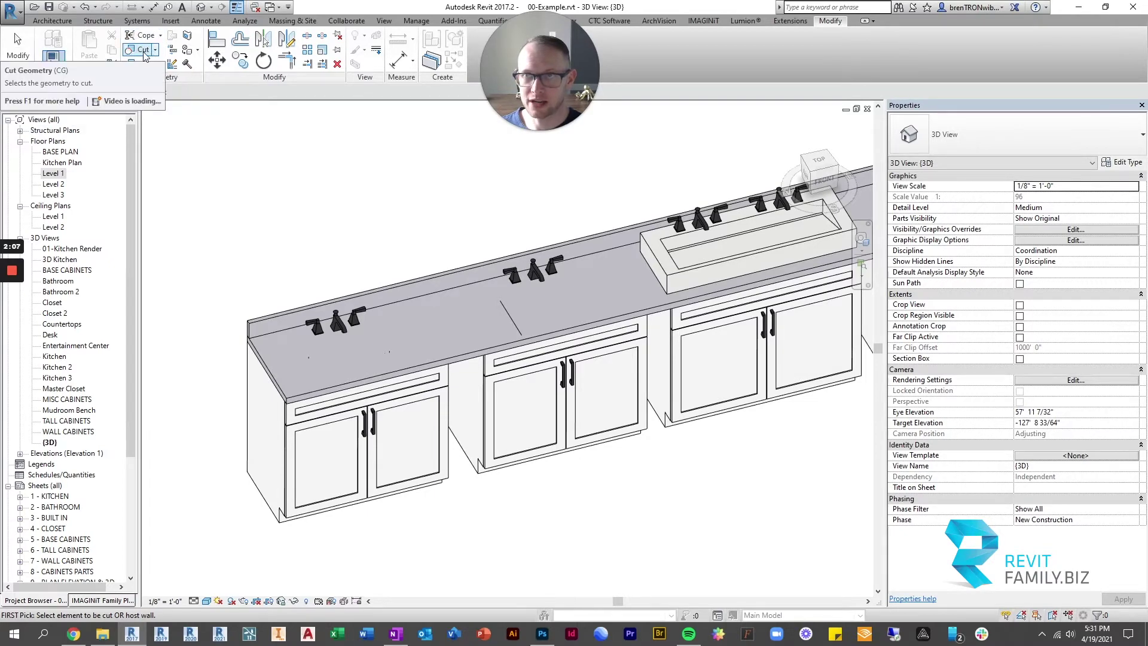
pyautogui.click(431, 274)
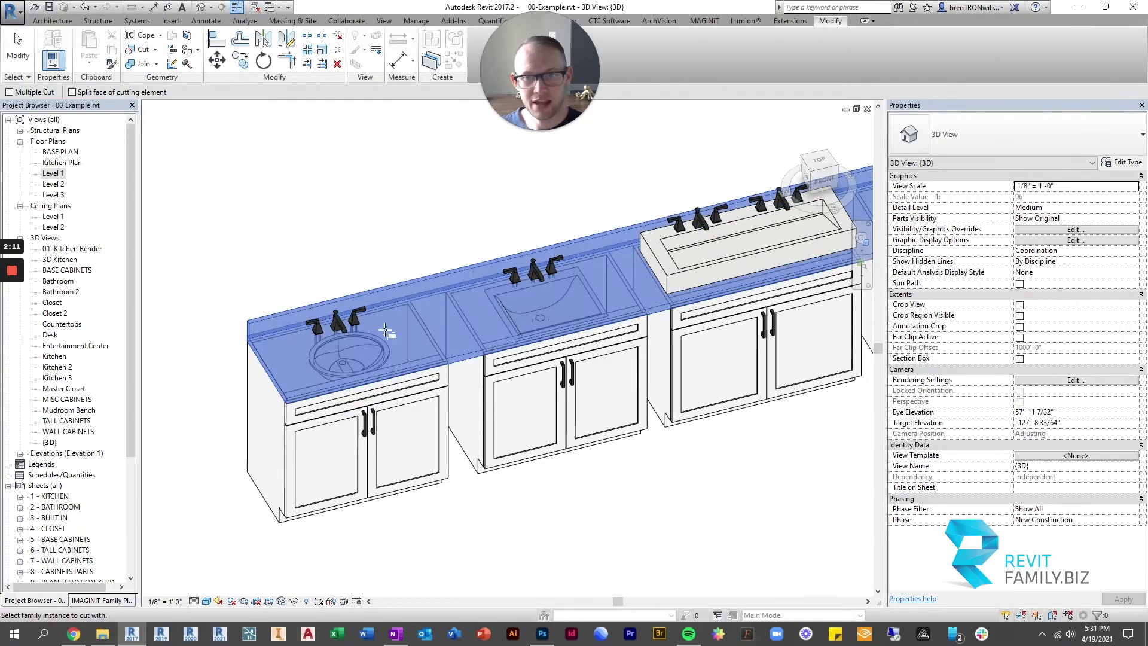
pyautogui.click(341, 418)
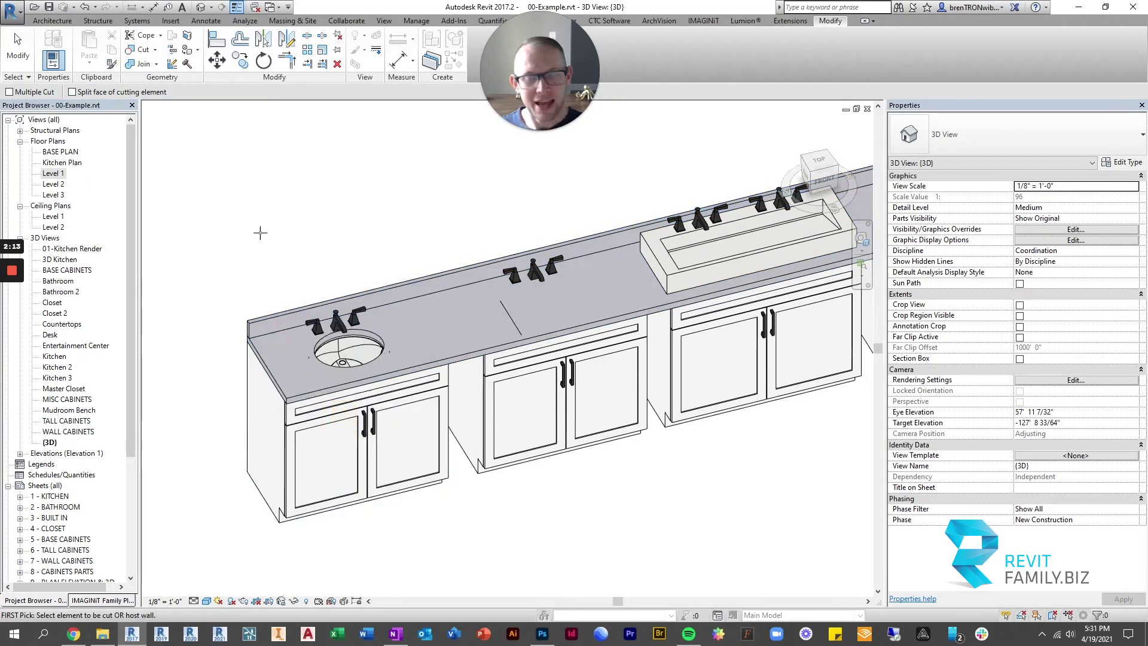
pyautogui.click(433, 272)
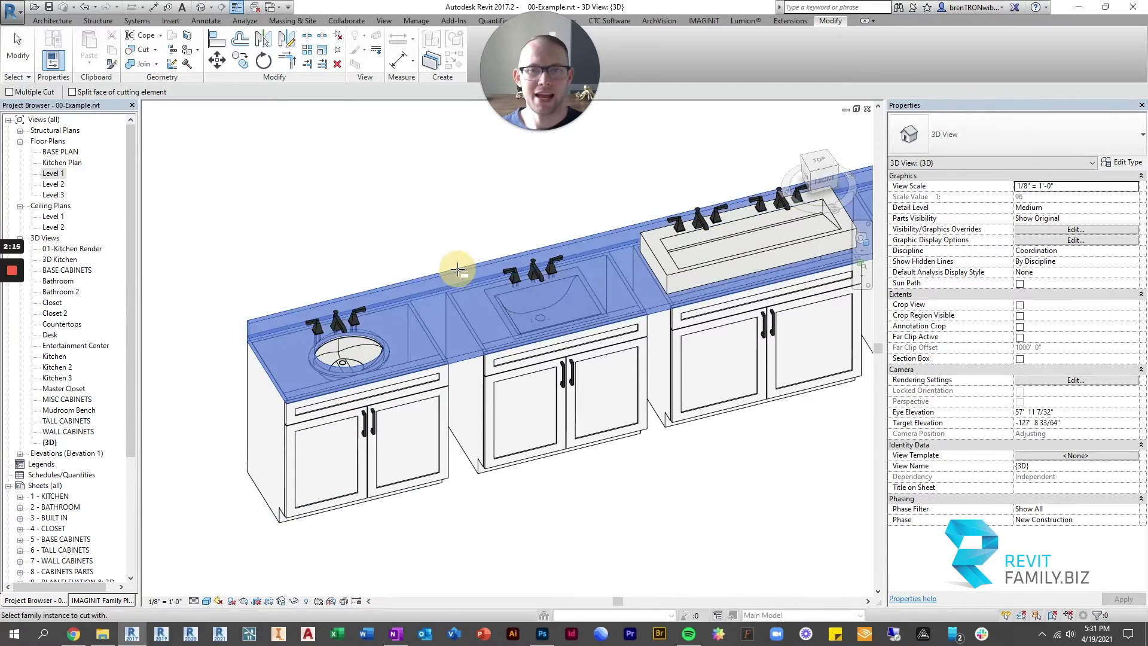
pyautogui.click(533, 350)
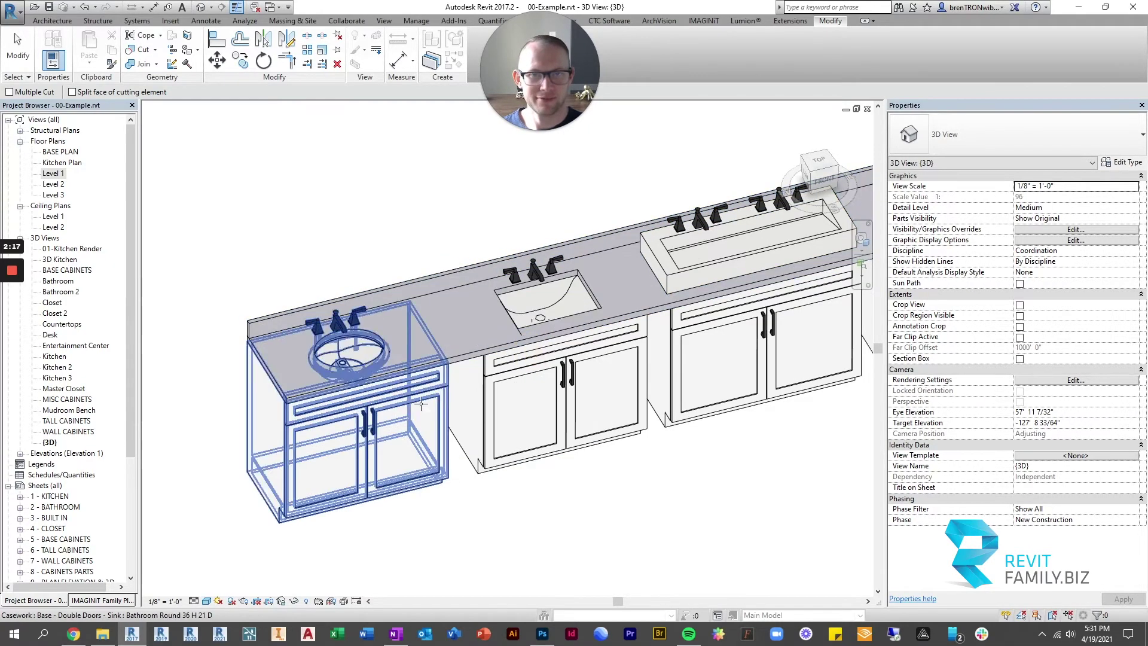
# Step: Cut the adjoining kitchen countertop with the double-sink base cabinet
pyautogui.scroll(-3, 523, 354)
pyautogui.moveTo(594, 374); pyautogui.dragTo(307, 387, button='middle')
pyautogui.scroll(3, 512, 301)
pyautogui.click(677, 159)
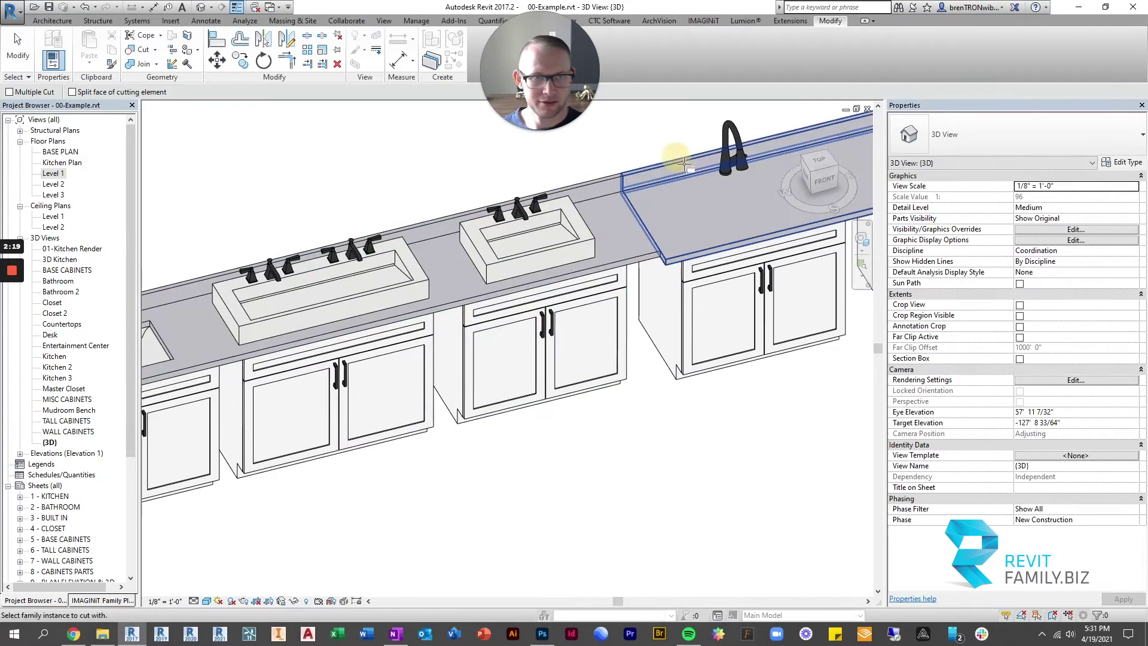
pyautogui.click(766, 281)
pyautogui.scroll(-3, 751, 285)
pyautogui.moveTo(733, 290); pyautogui.dragTo(352, 388, button='middle')
pyautogui.scroll(1, 342, 398)
pyautogui.click(334, 403)
# Step: Cut the kitchen countertop with the single-sink and small single-sink base cabinets
pyautogui.click(474, 254)
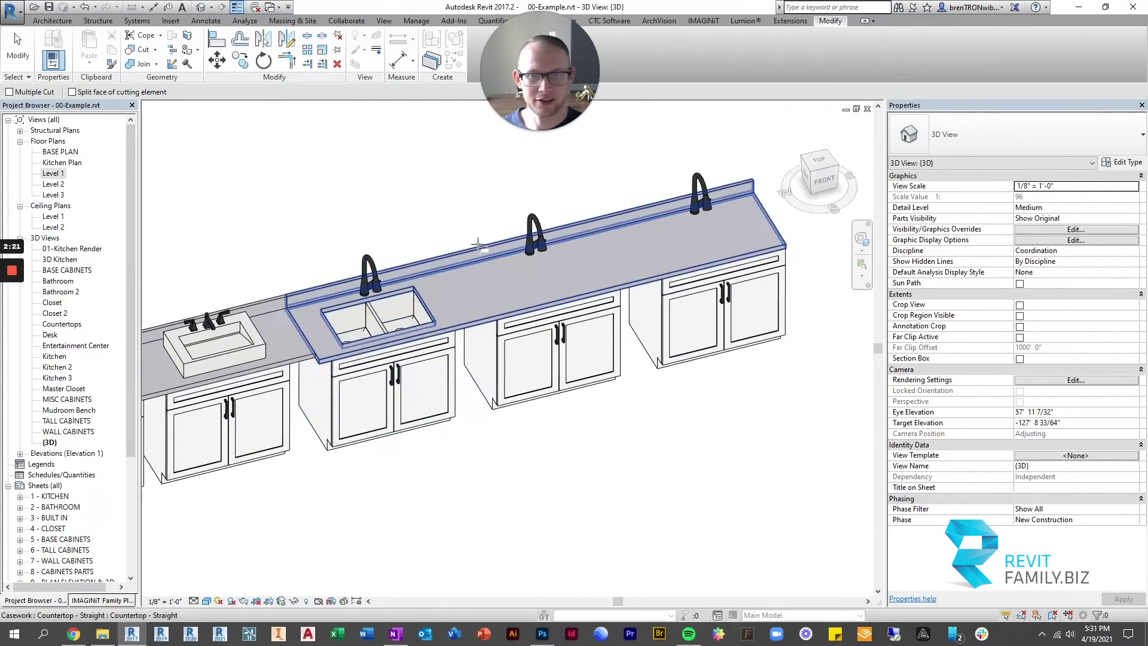
pyautogui.click(577, 320)
pyautogui.click(638, 210)
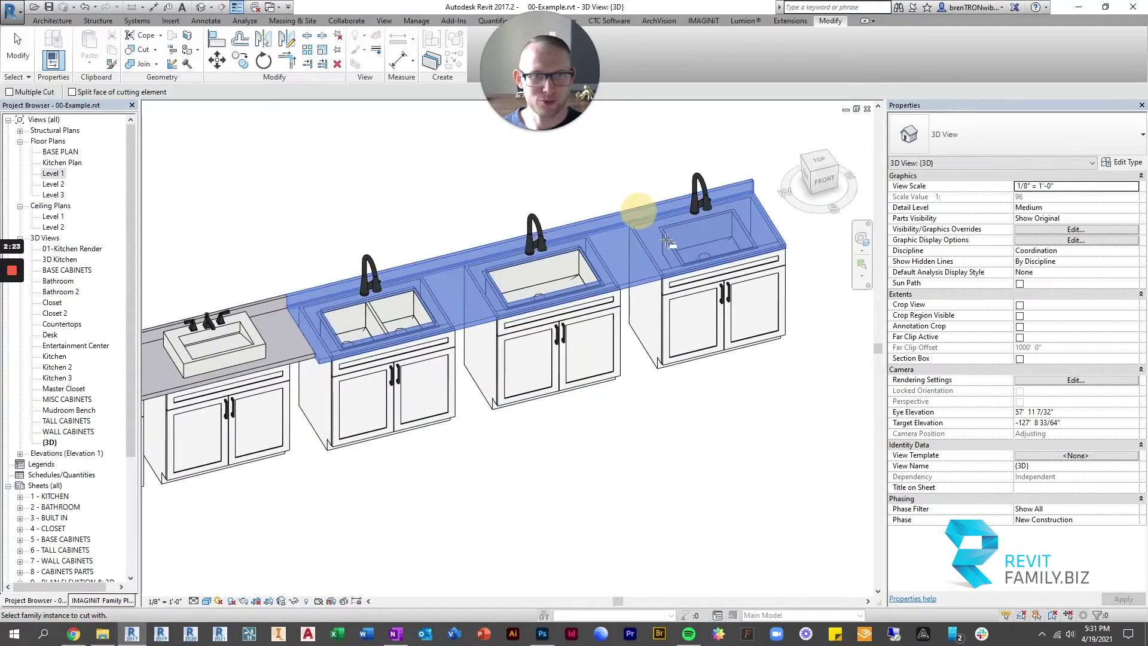
pyautogui.click(713, 290)
# Step: Cut the first cooktop countertop with the 30-inch-wide cooktop base cabinet at its end
pyautogui.scroll(-3, 537, 354)
pyautogui.moveTo(628, 395); pyautogui.dragTo(421, 373, button='middle')
pyautogui.scroll(-2, 390, 365)
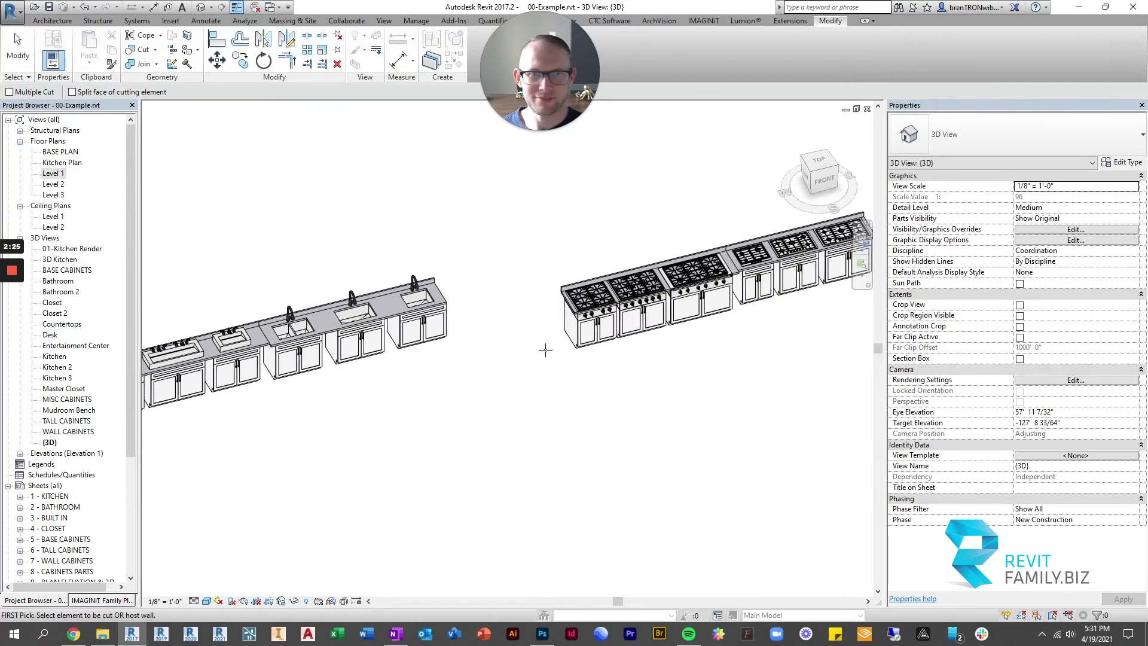
pyautogui.scroll(4, 286, 412)
pyautogui.click(340, 287)
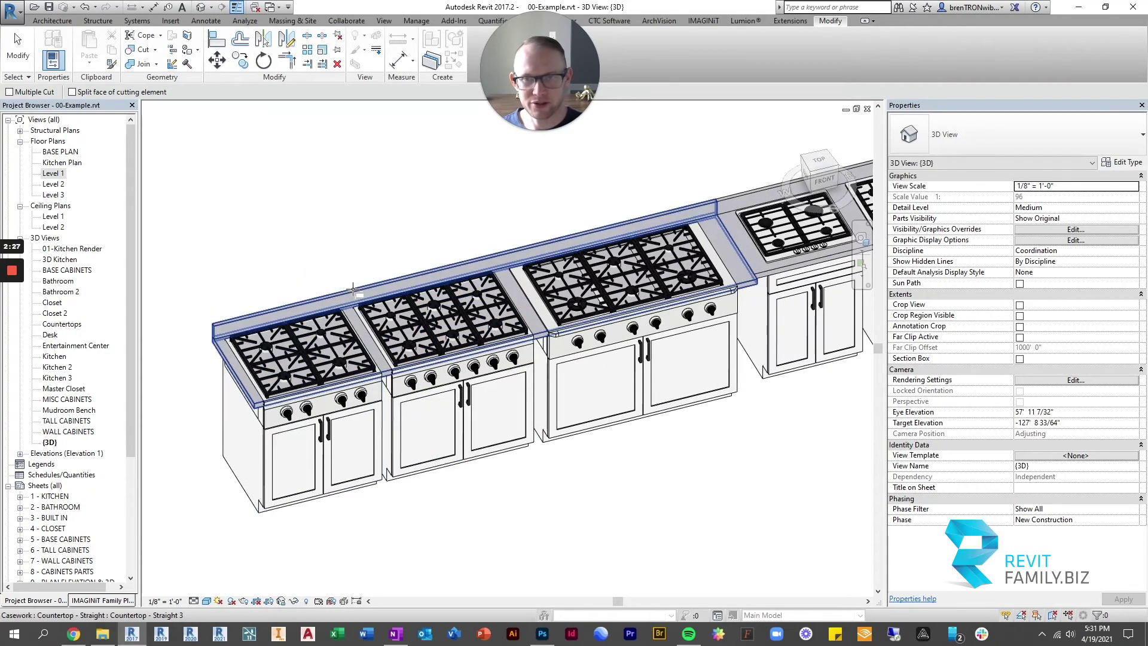
pyautogui.scroll(3, 321, 363)
pyautogui.click(313, 379)
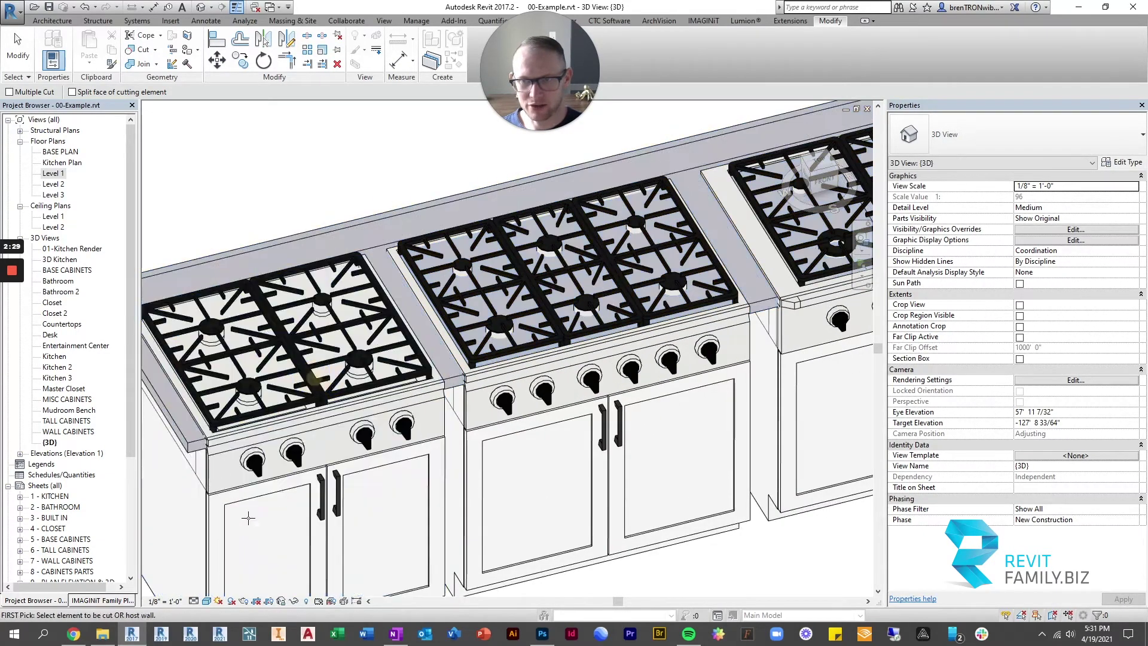
# Step: Cut the same cooktop countertop with the 36-inch and 48-inch-wide cooktop cabinets and finish the Cut Geometry command
pyautogui.click(473, 192)
pyautogui.click(458, 227)
pyautogui.moveTo(647, 342); pyautogui.dragTo(360, 402, button='middle')
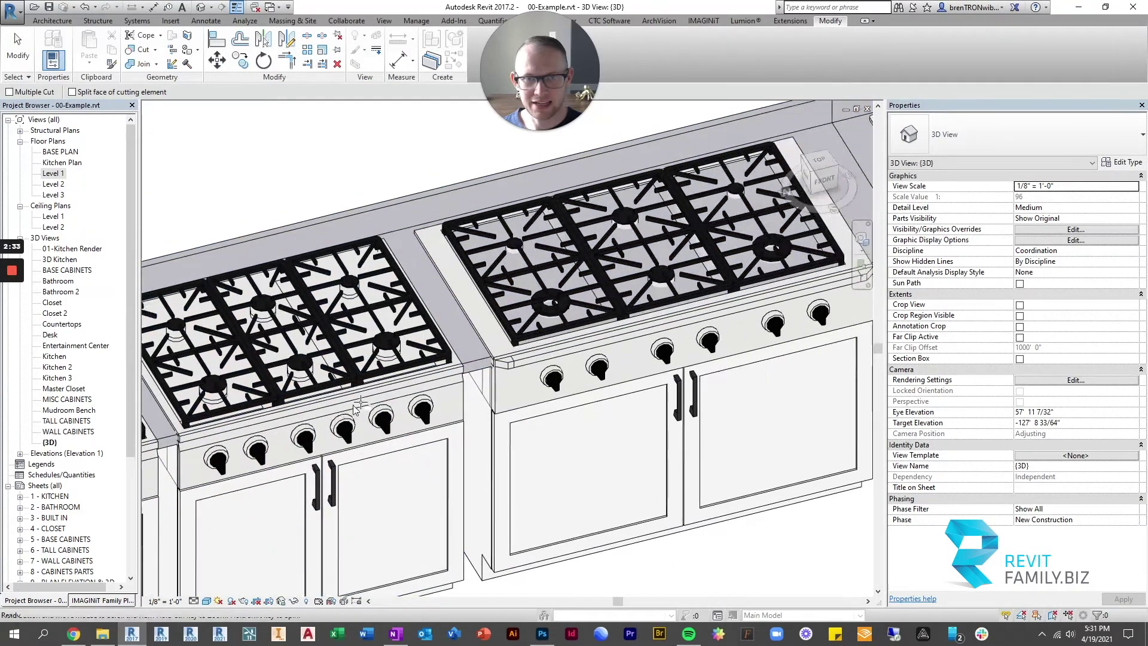
pyautogui.click(480, 178)
pyautogui.click(547, 213)
pyautogui.scroll(-3, 487, 386)
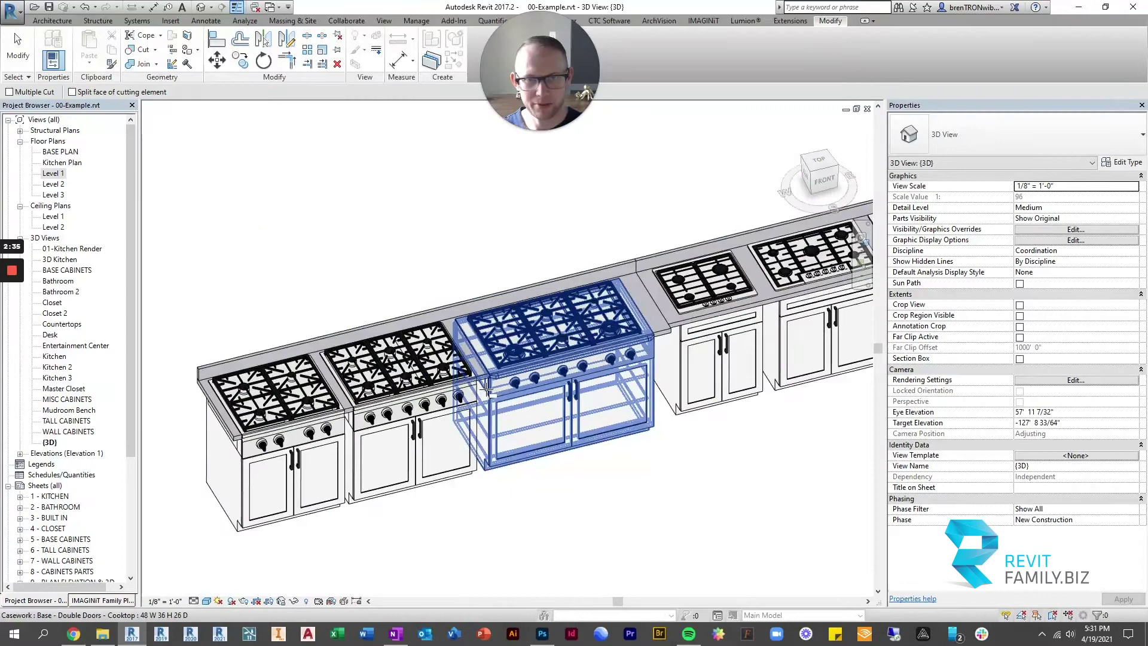
pyautogui.press('Escape')
# Step: Open the Level 1 floor plan
pyautogui.scroll(-3, 437, 381)
pyautogui.moveTo(462, 379); pyautogui.dragTo(635, 304, button='middle')
pyautogui.scroll(-2, 593, 310)
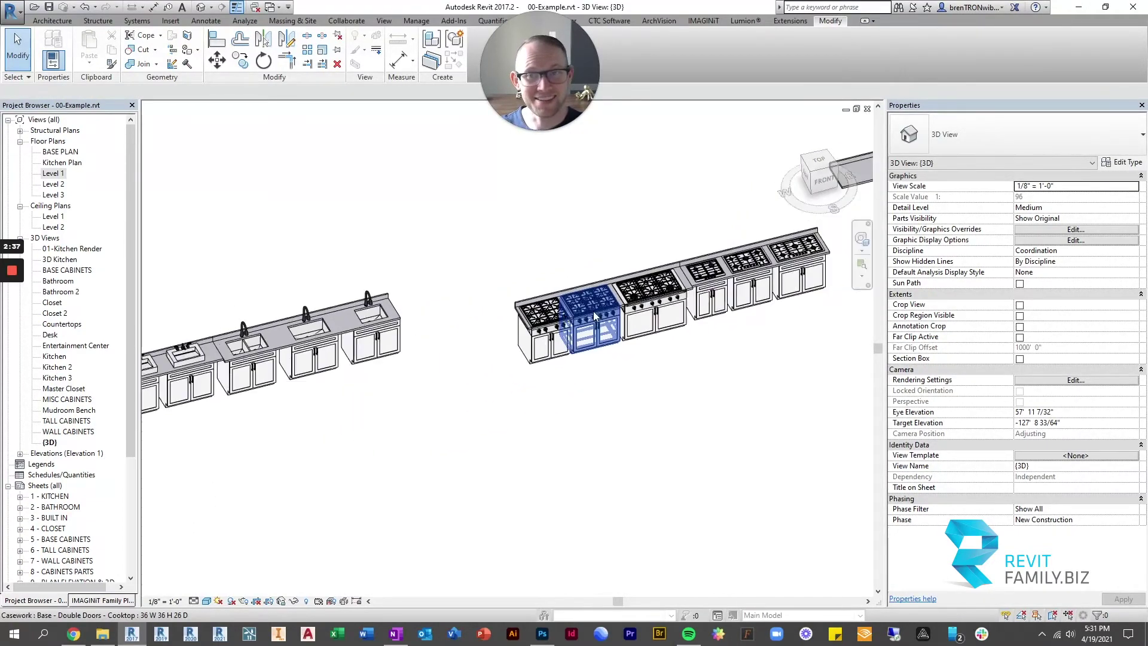
pyautogui.moveTo(486, 319); pyautogui.dragTo(567, 336, button='middle')
pyautogui.scroll(2, 314, 371)
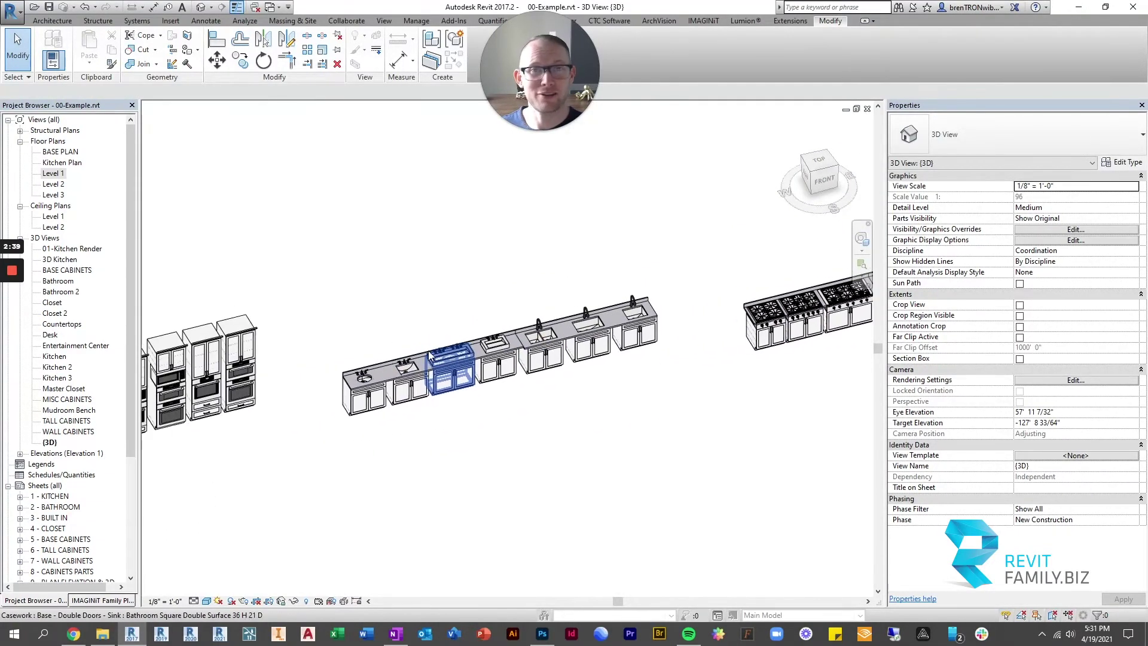
pyautogui.doubleClick(54, 172)
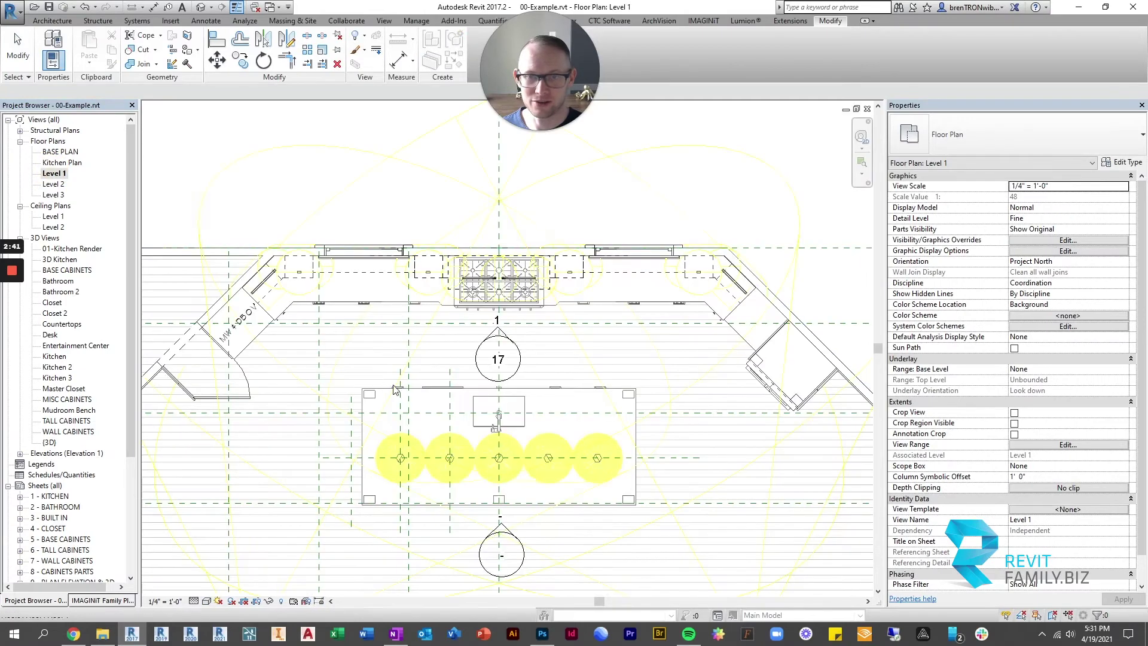
# Step: Move the bathroom square sink base cabinet 3 inches along the countertop toward the round sink
pyautogui.scroll(-5, 583, 353)
pyautogui.scroll(6, 381, 375)
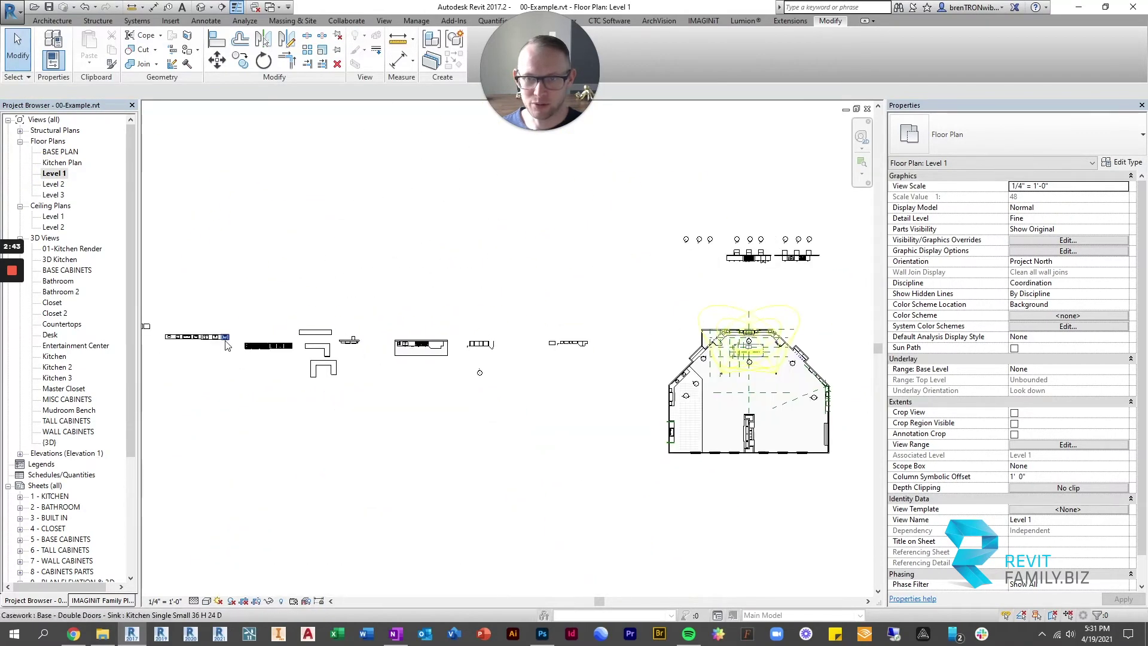
pyautogui.scroll(3, 380, 375)
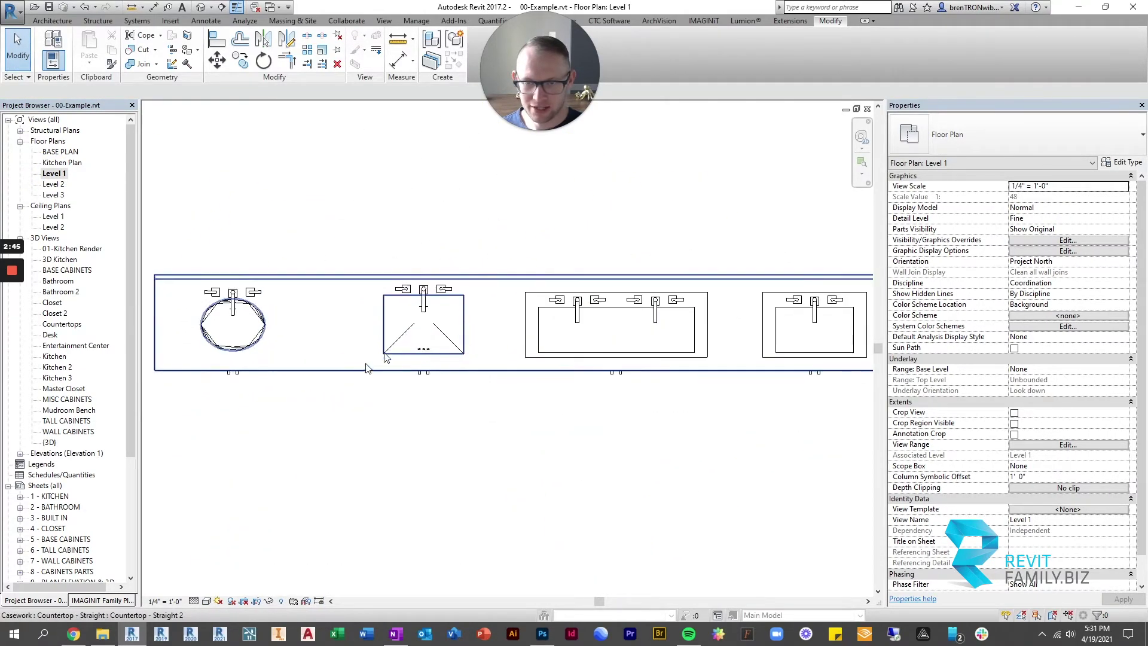
pyautogui.click(429, 310)
pyautogui.press('m')
pyautogui.press('v')
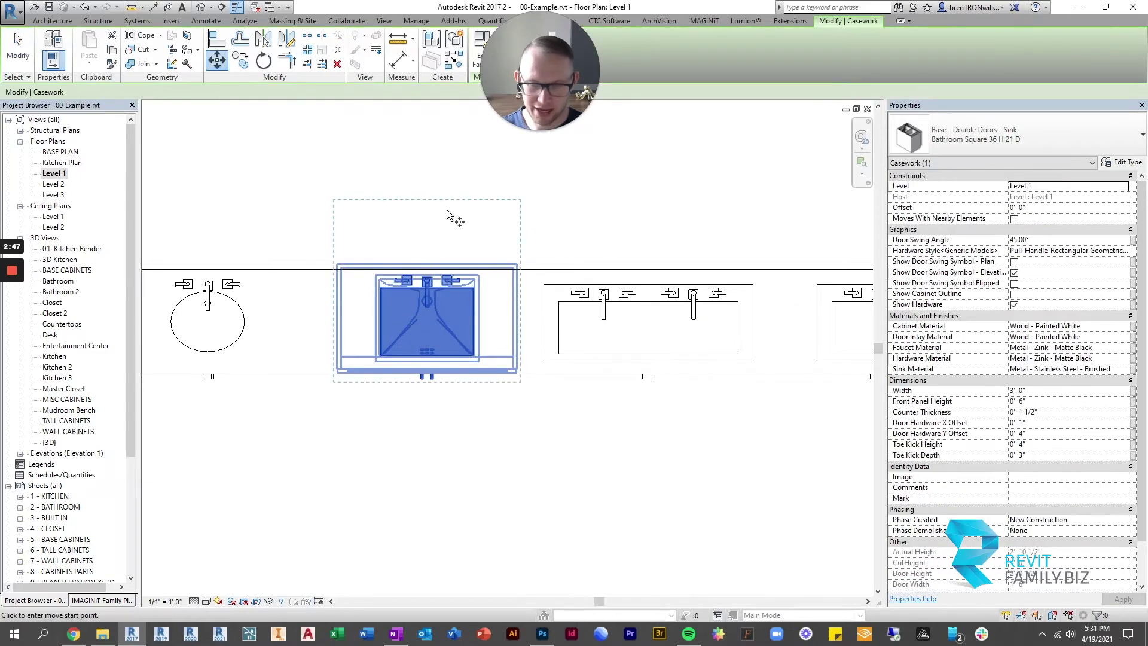
pyautogui.click(421, 209)
pyautogui.write('3')
pyautogui.press('Return')
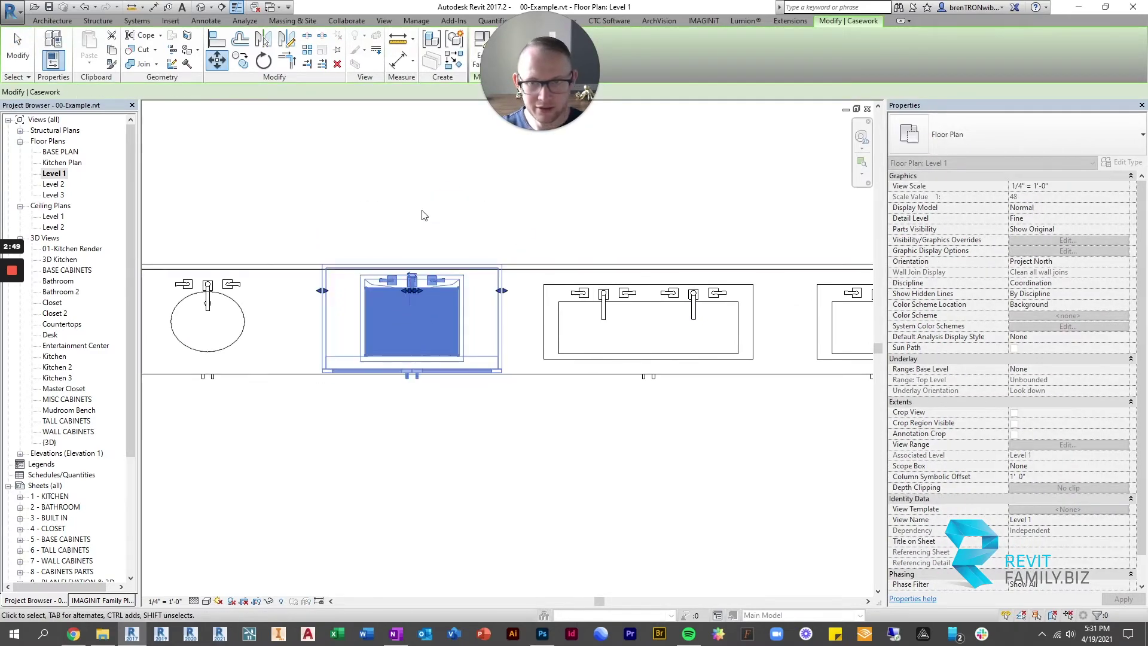
pyautogui.press('Escape')
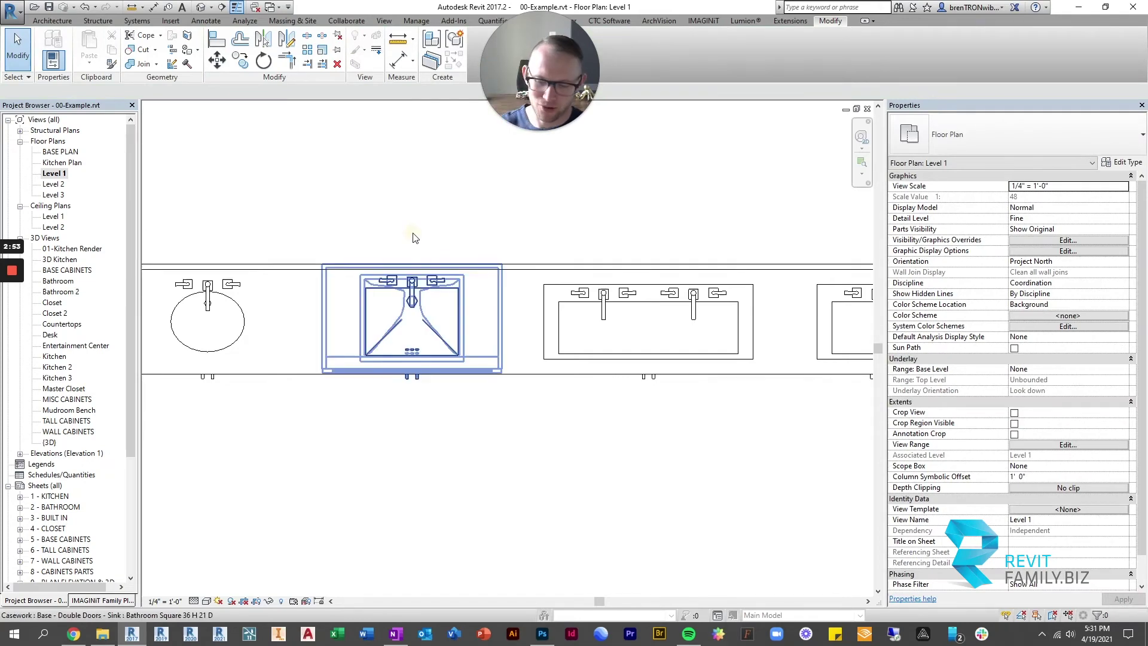
# Step: Switch back to the 3D view and examine the moved square sink's opening and the row of bathroom sinks in the countertop
pyautogui.click(413, 266)
pyautogui.hotkey('ctrl', 'Tab')
pyautogui.scroll(5, 382, 359)
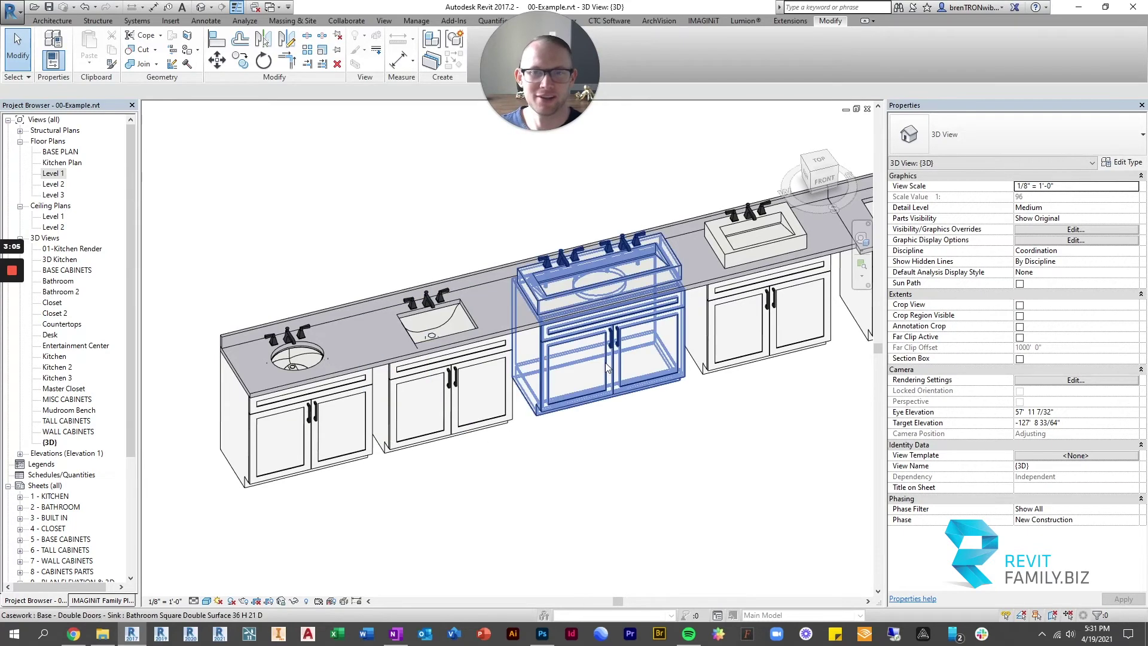
pyautogui.scroll(-3, 605, 362)
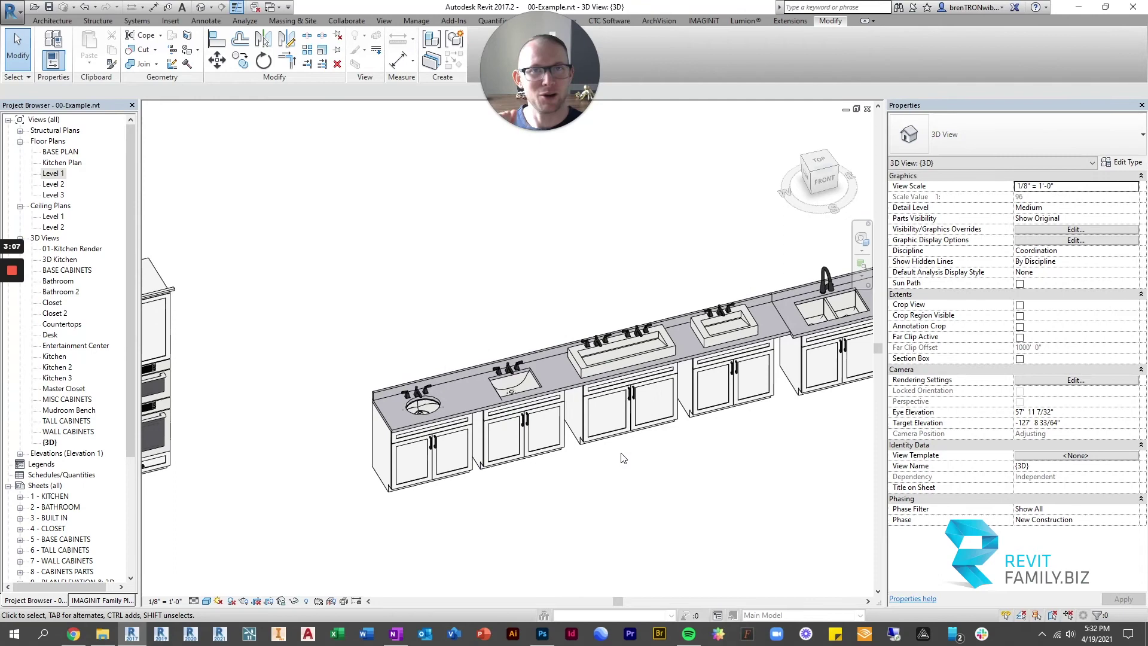
pyautogui.keyDown('shift'); pyautogui.moveTo(619, 454); pyautogui.dragTo(602, 424, button='middle'); pyautogui.keyUp('shift')
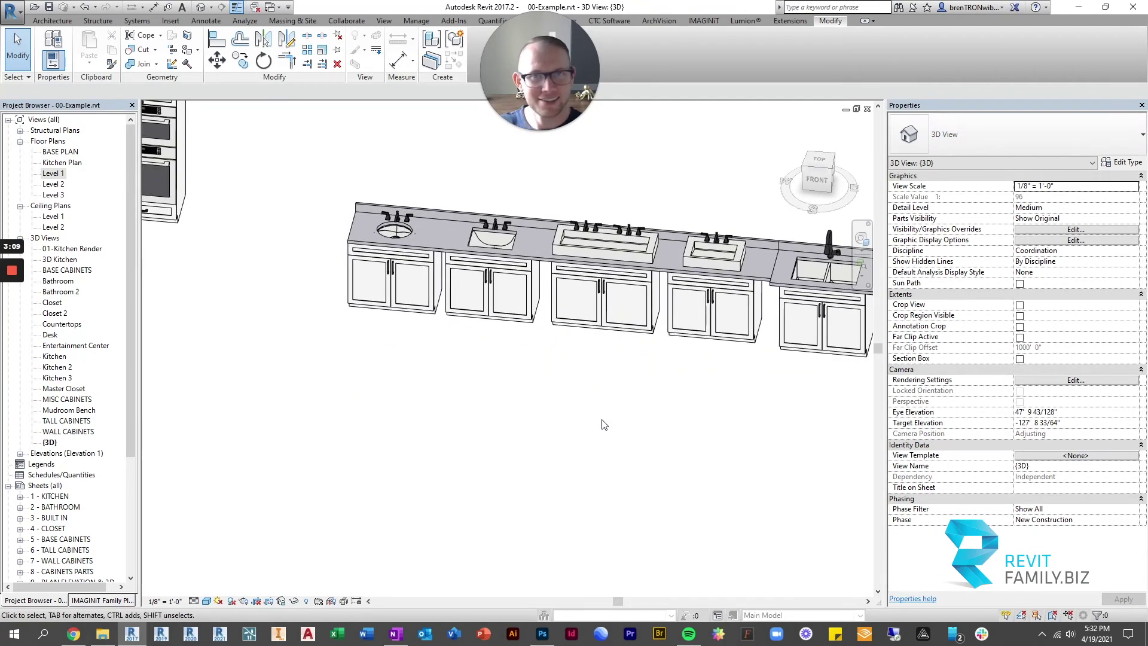